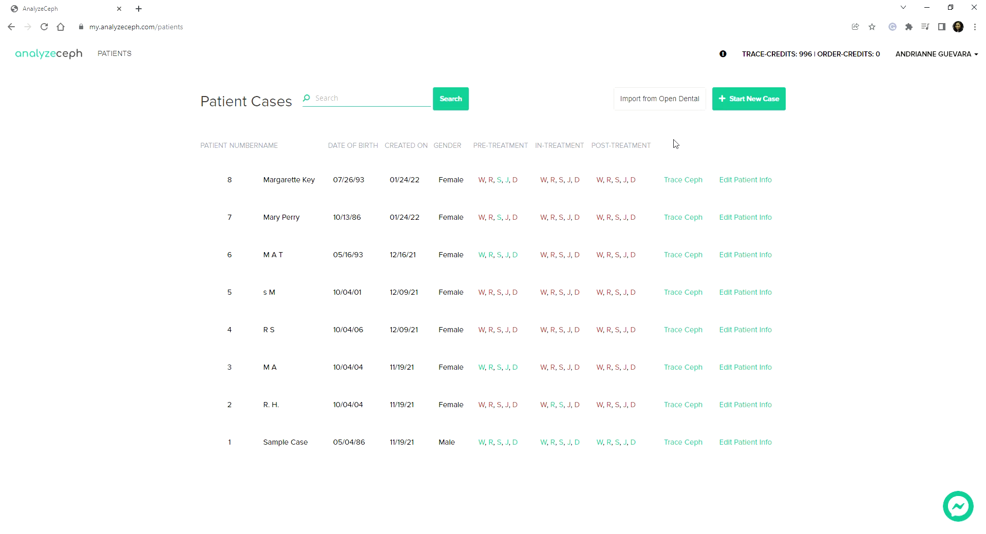
Start a new patient case and fill in the patient number and the patient's first and last name
click(753, 108)
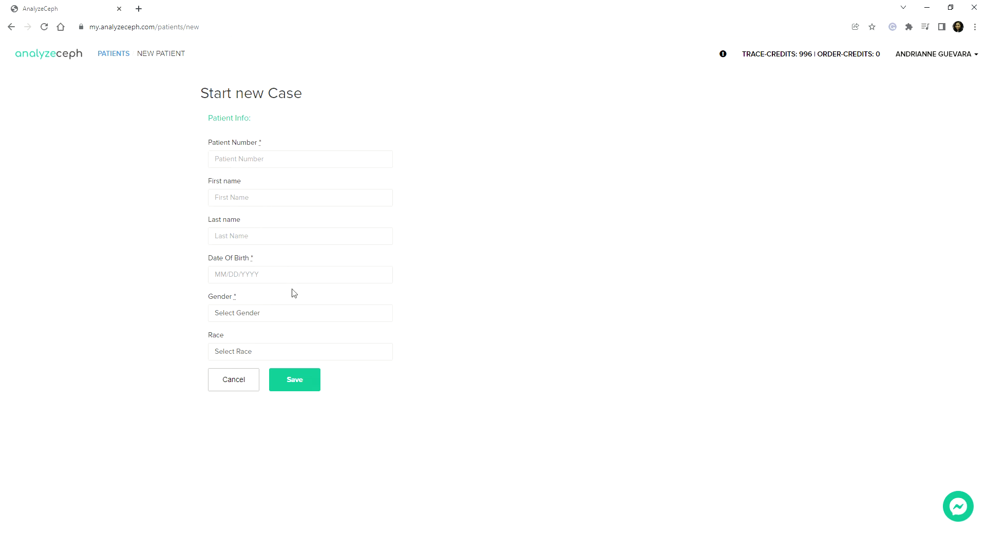
click(274, 163)
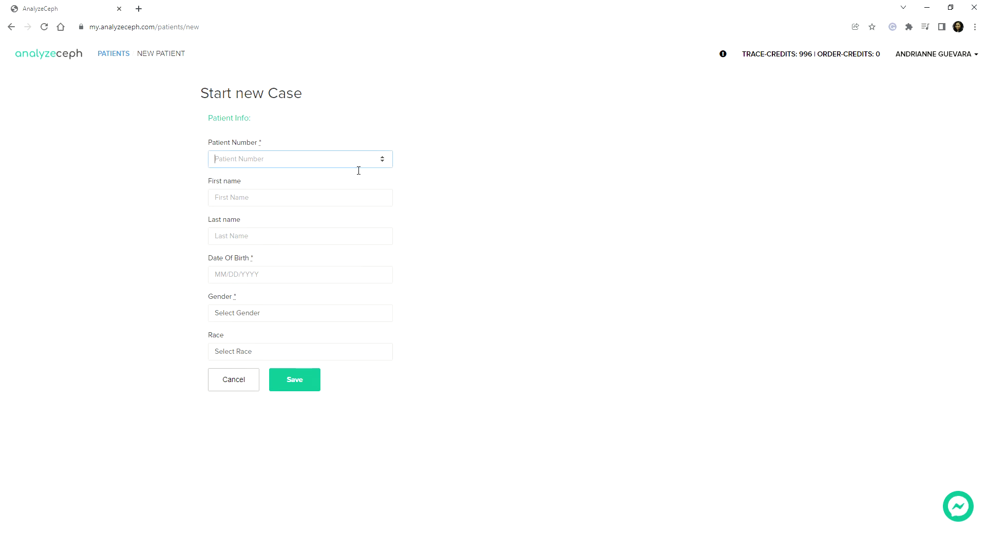
text(0)
key(BackSpace)
text(9)
text(Happy)
key(Tab)
text(Gu)
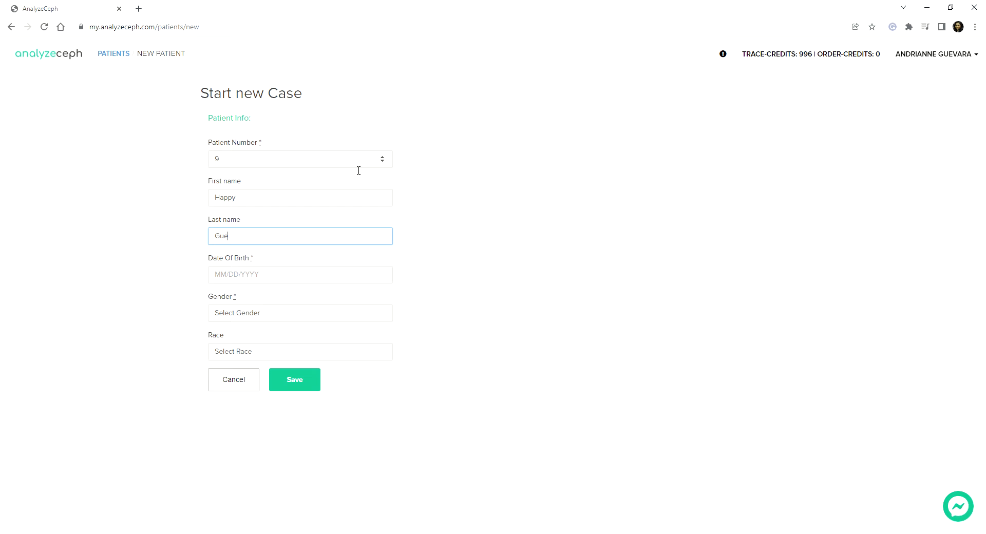
key(BackSpace)
text(Key)
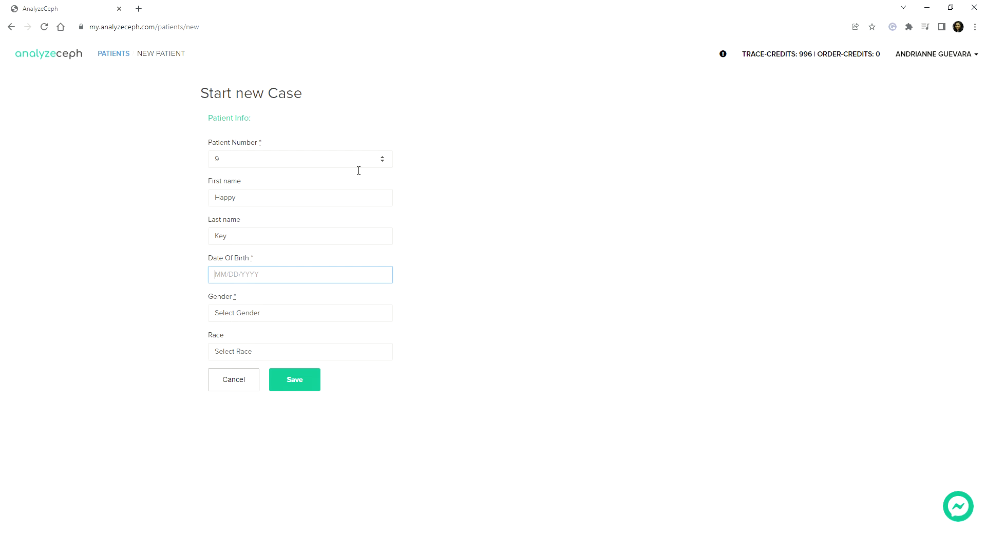
Enter the patient's date of birth, set gender to Female and race to Caucasian, and save the case
text(10/13/1986)
key(f)
key(Tab)
key(c)
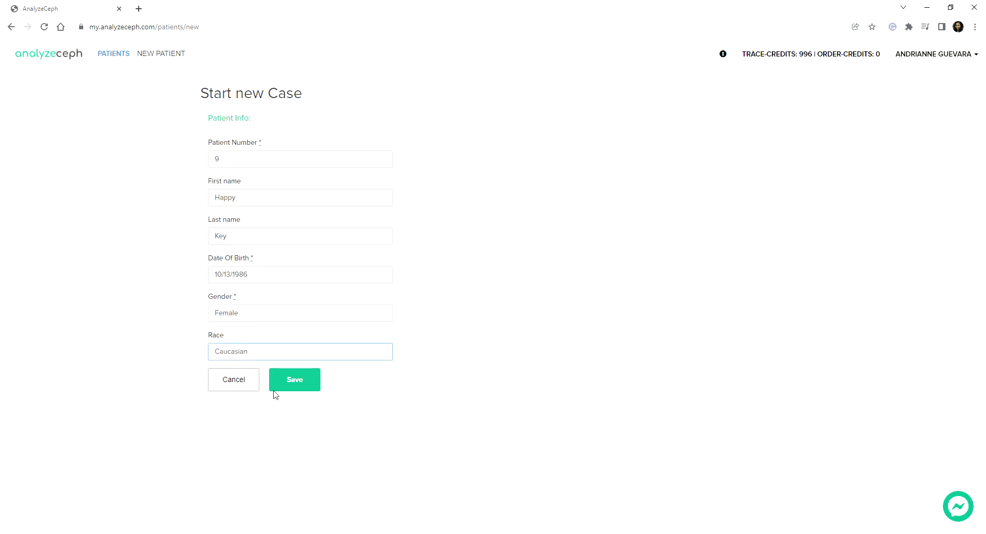
click(303, 386)
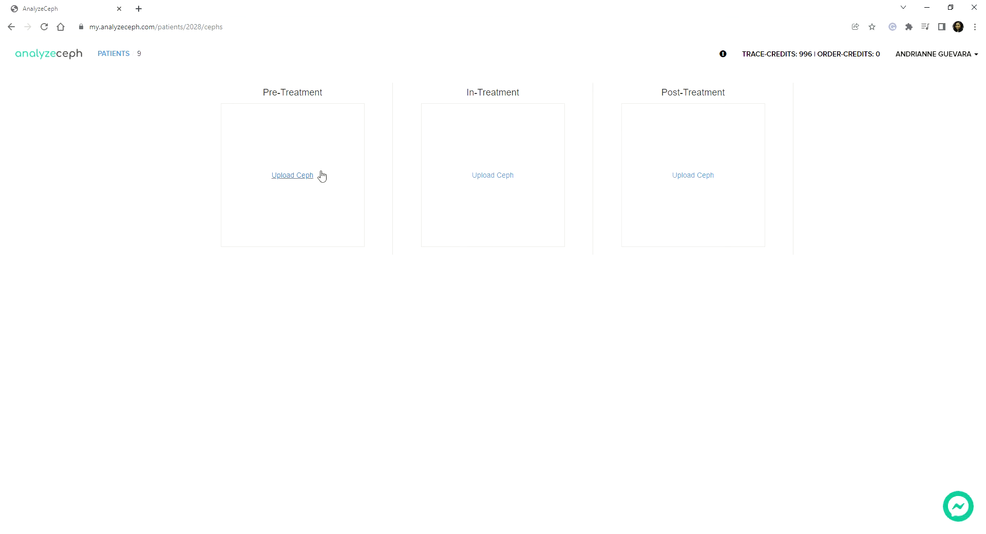
Upload the skull X-ray JPG as the Pre-Treatment ceph, taken on 01/24/22, and run its analysis
click(295, 179)
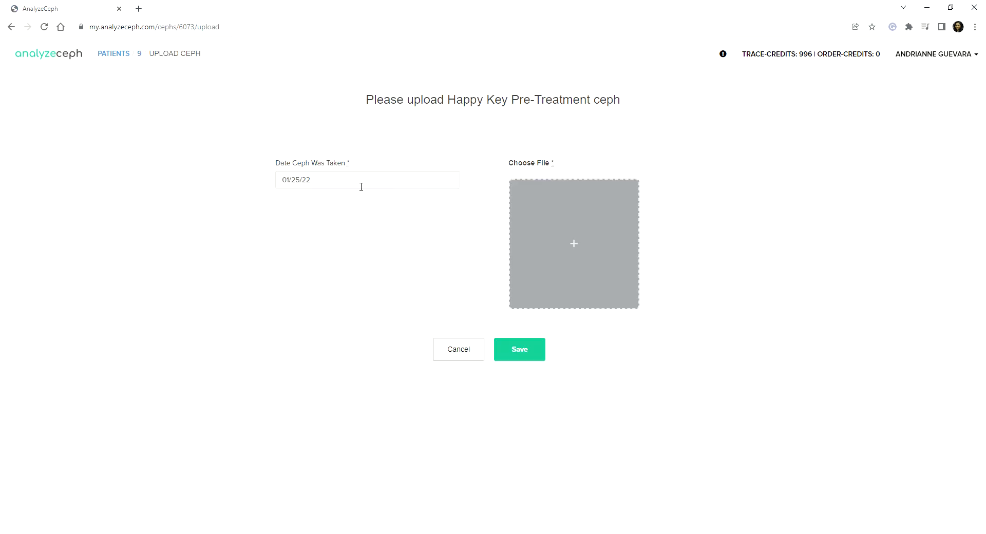
click(297, 186)
click(307, 315)
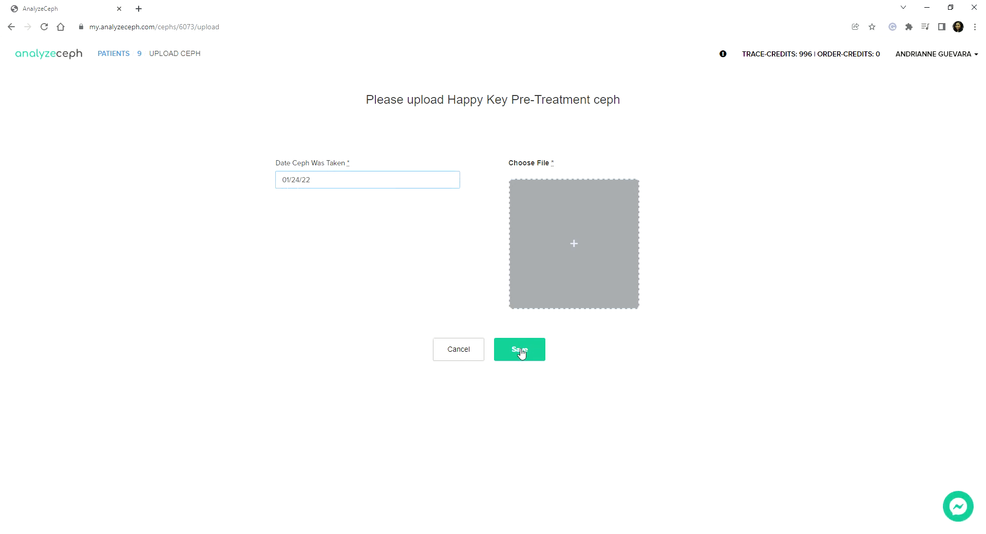
click(575, 248)
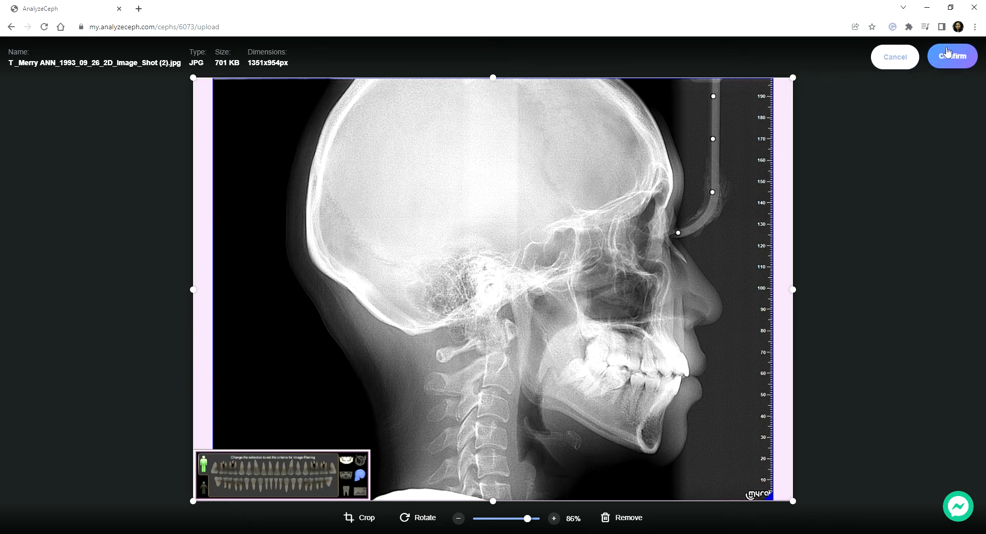
click(948, 54)
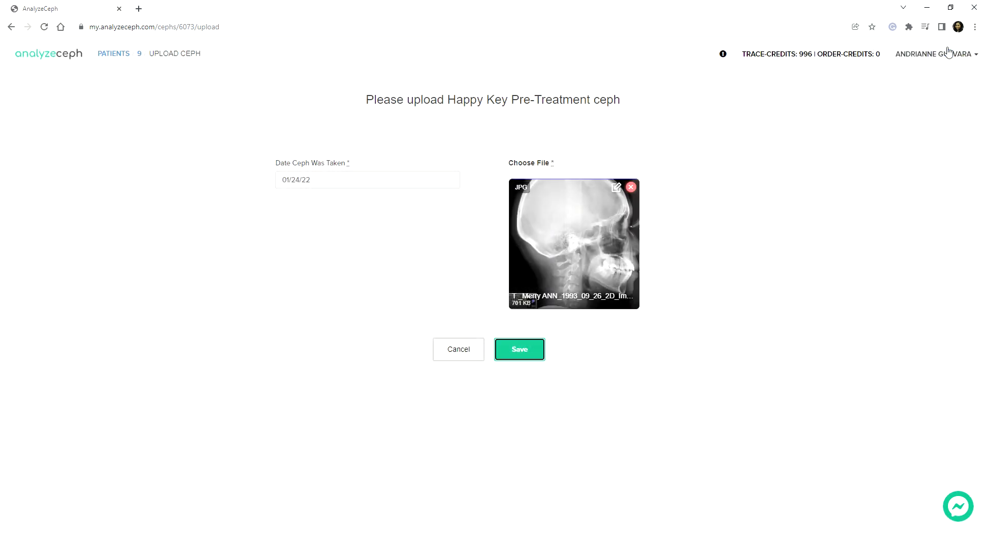
click(524, 355)
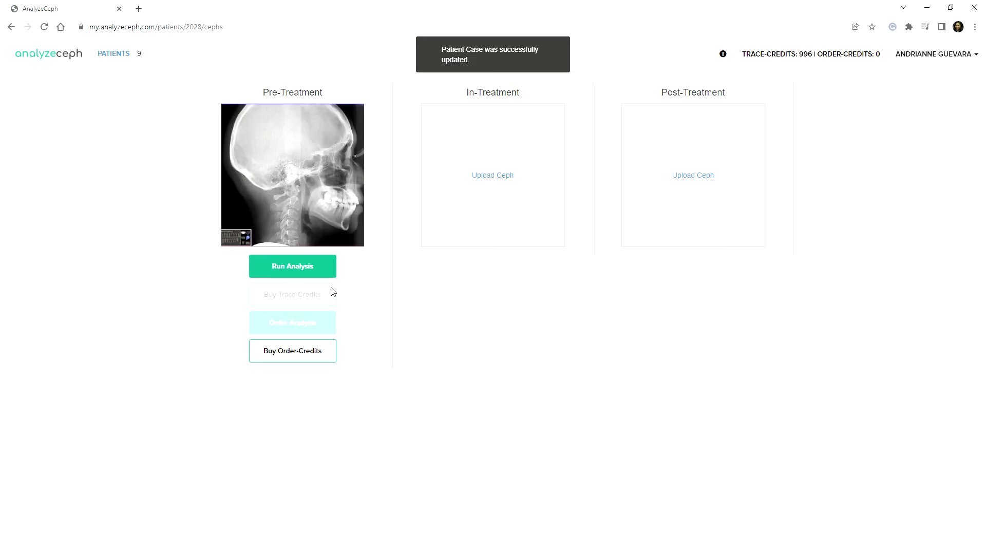
click(284, 271)
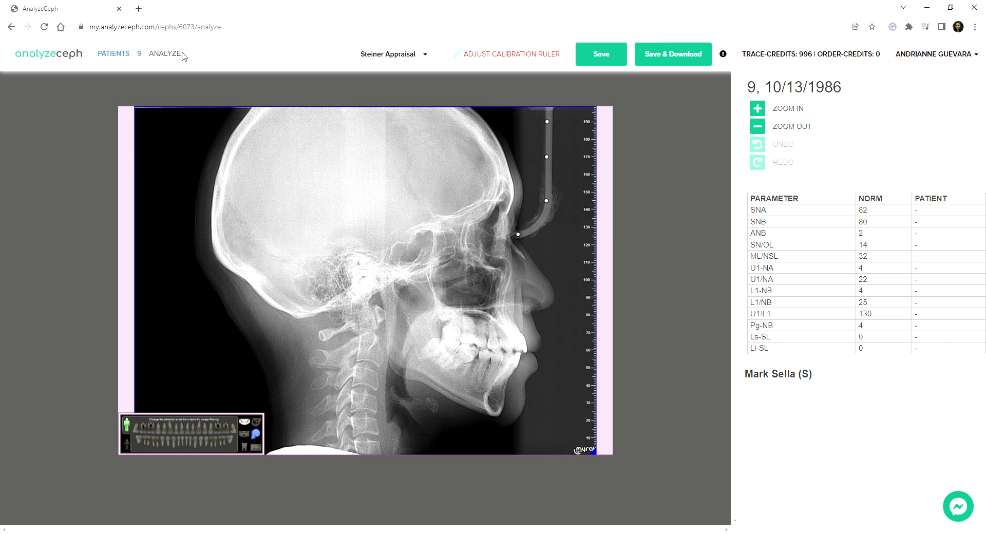
Run the Pre-Treatment ceph analysis of the second patient case in the list, using the Jefferson appraisal
click(108, 60)
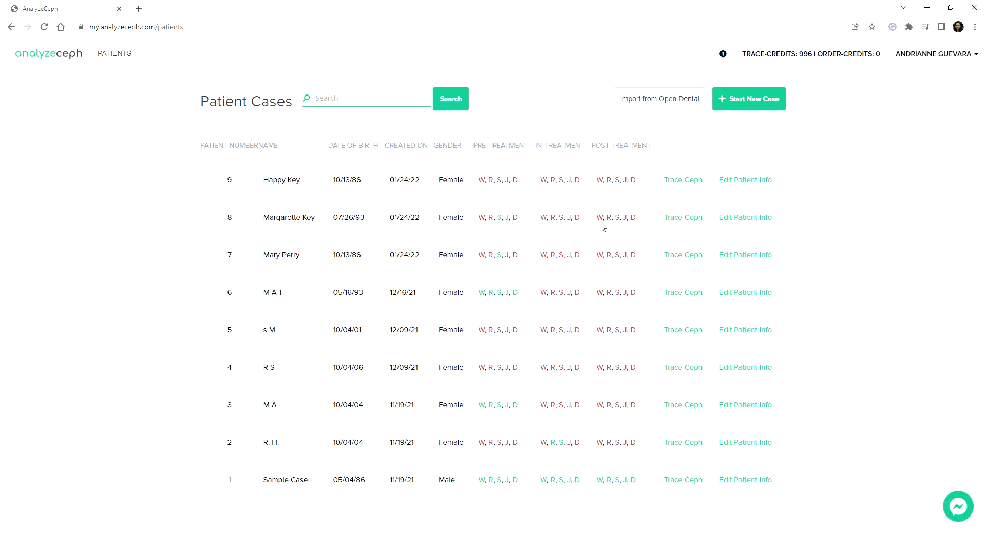
click(687, 218)
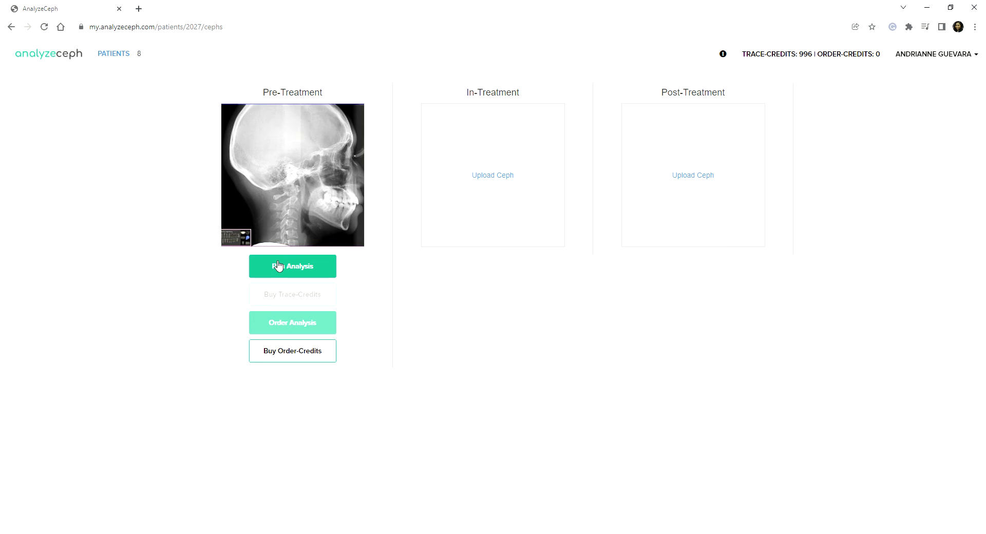
click(278, 265)
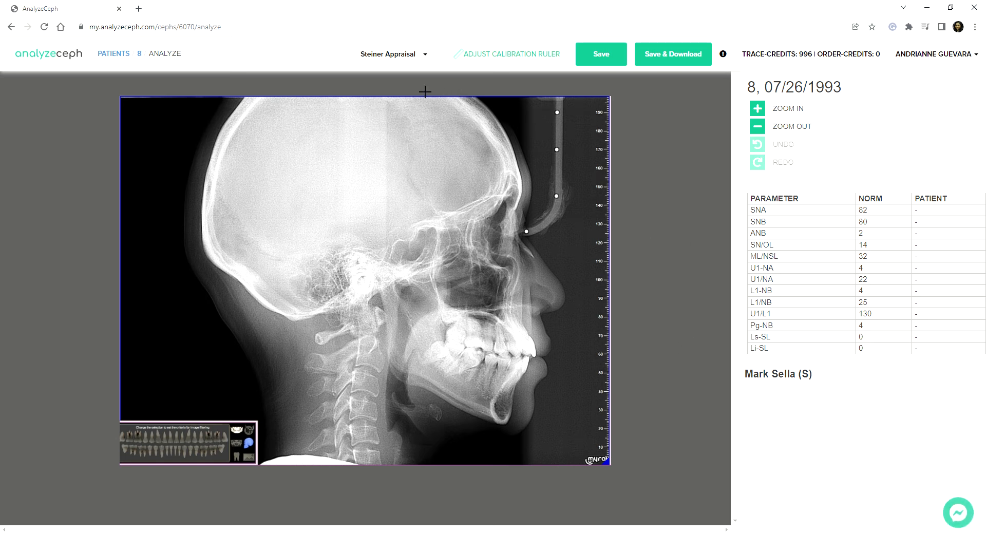
click(412, 55)
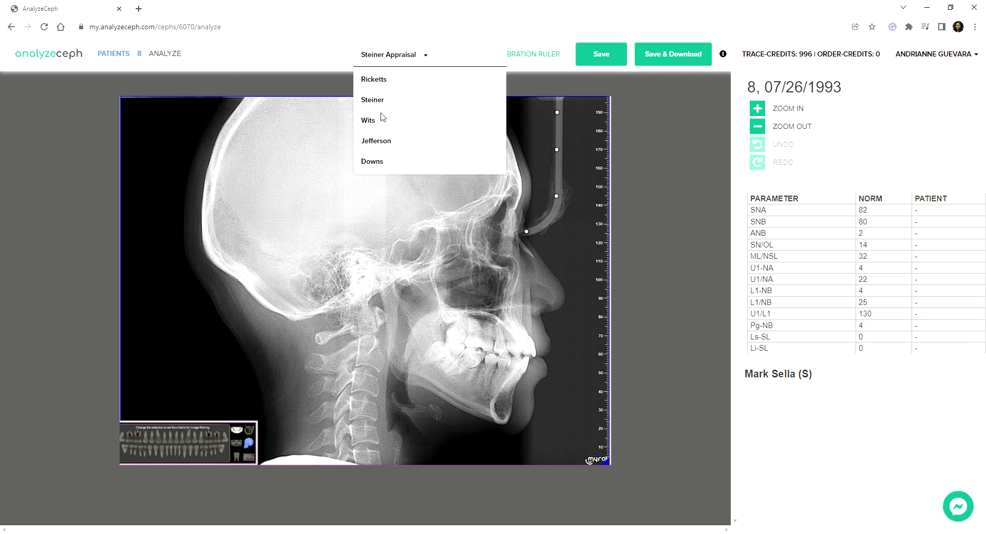
click(386, 147)
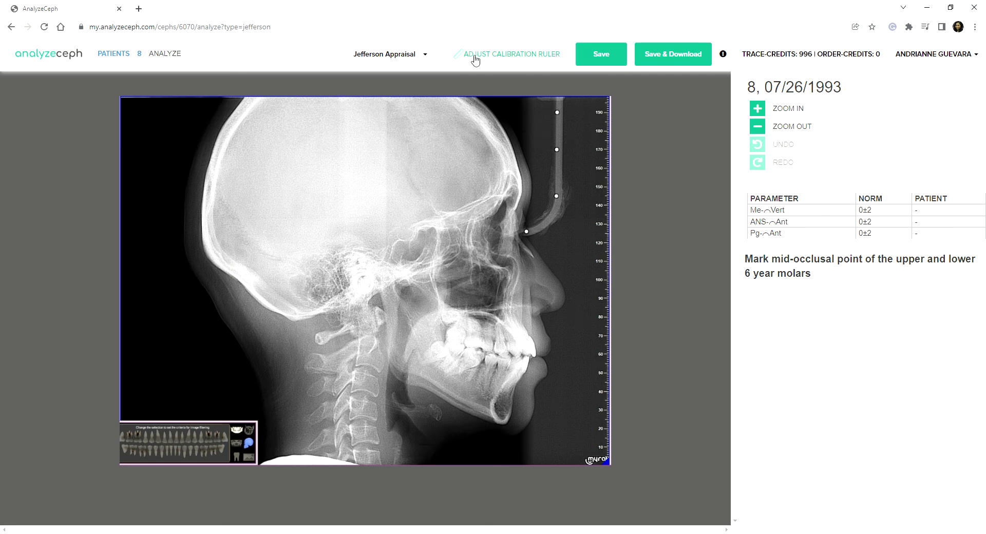
Review the 10 mm calibration bar between the 150 and 160 marks of the X-ray's ruler and save the calibration
click(508, 56)
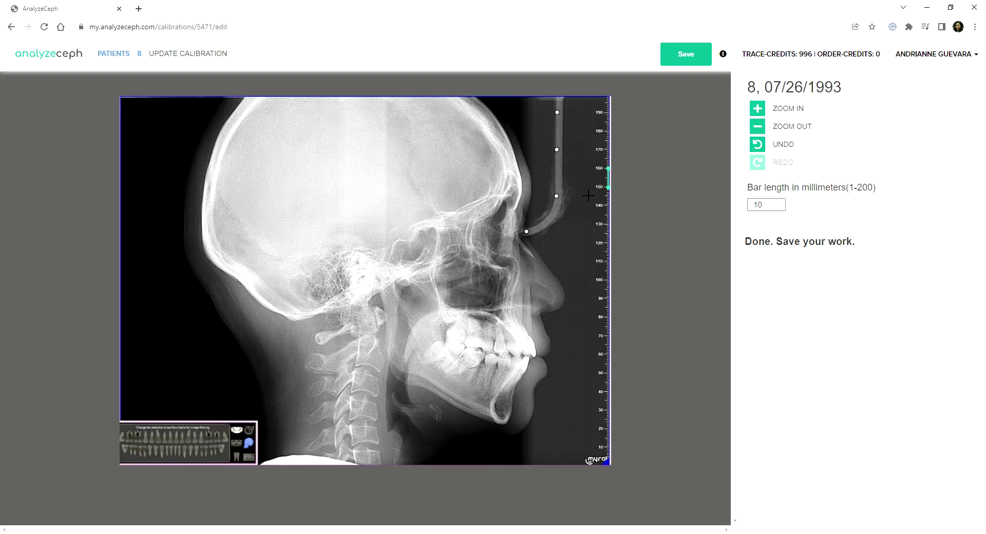
click(763, 117)
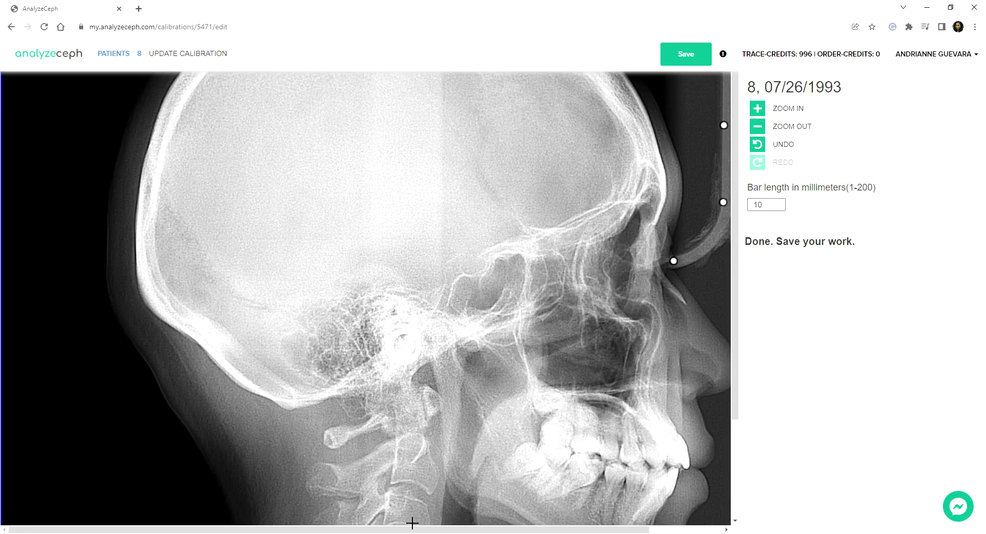
drag(411, 529, 558, 527)
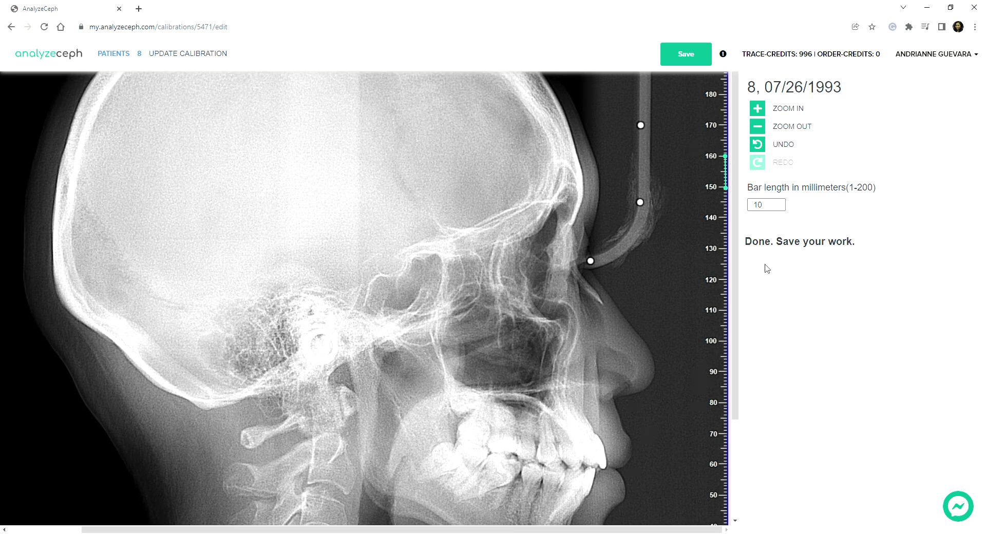
click(683, 59)
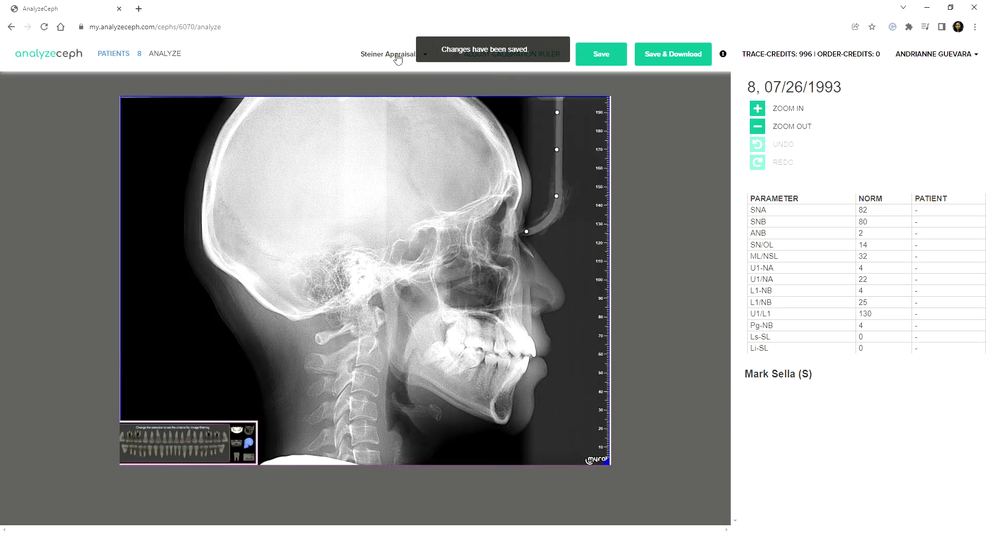
Choose the Jefferson appraisal and mark the mid-occlusal points of the 6 year molars and the second bicuspids
click(395, 57)
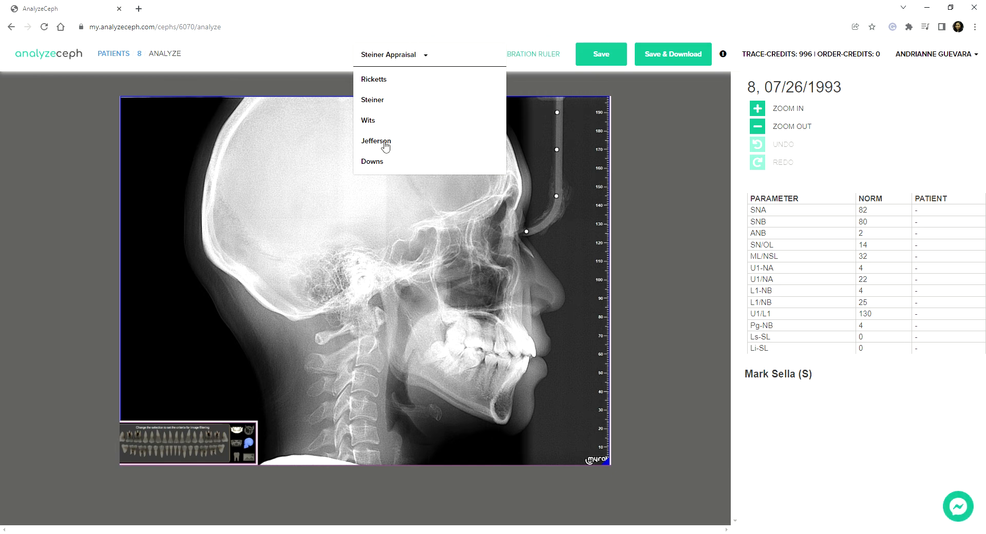
click(386, 146)
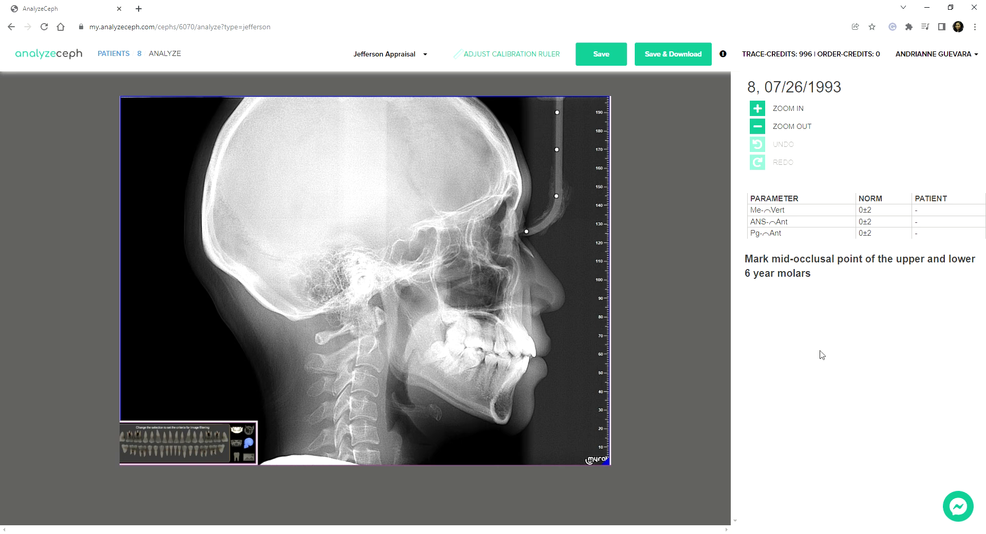
click(766, 110)
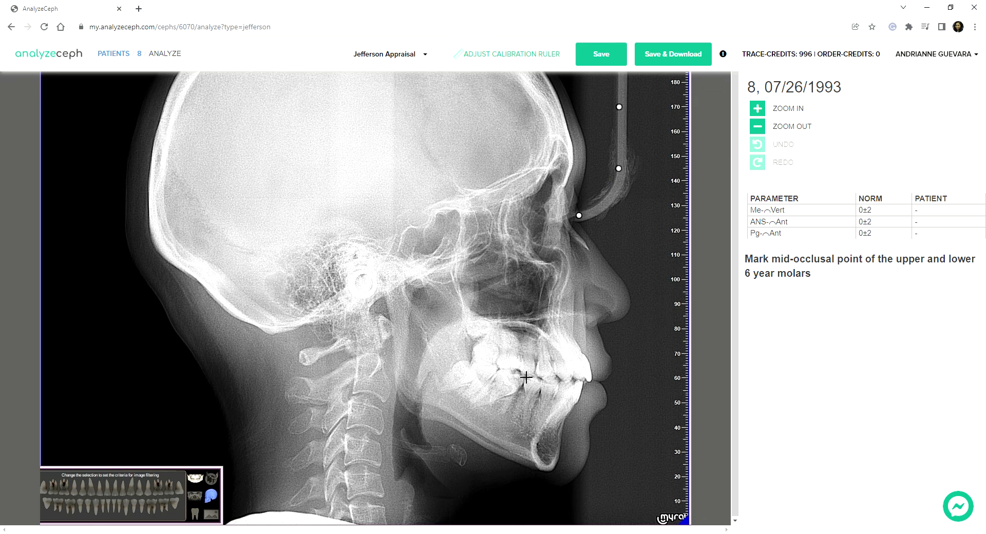
click(507, 371)
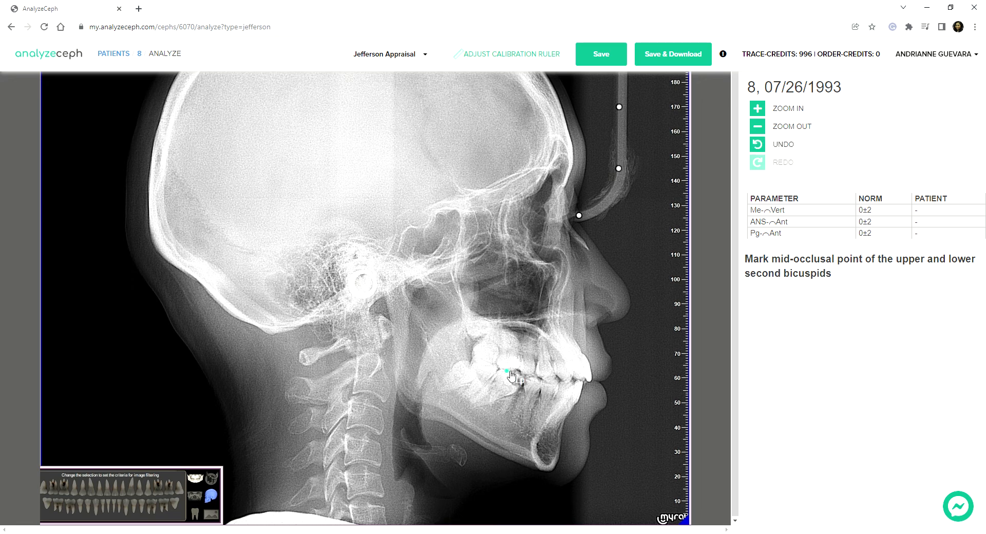
click(537, 378)
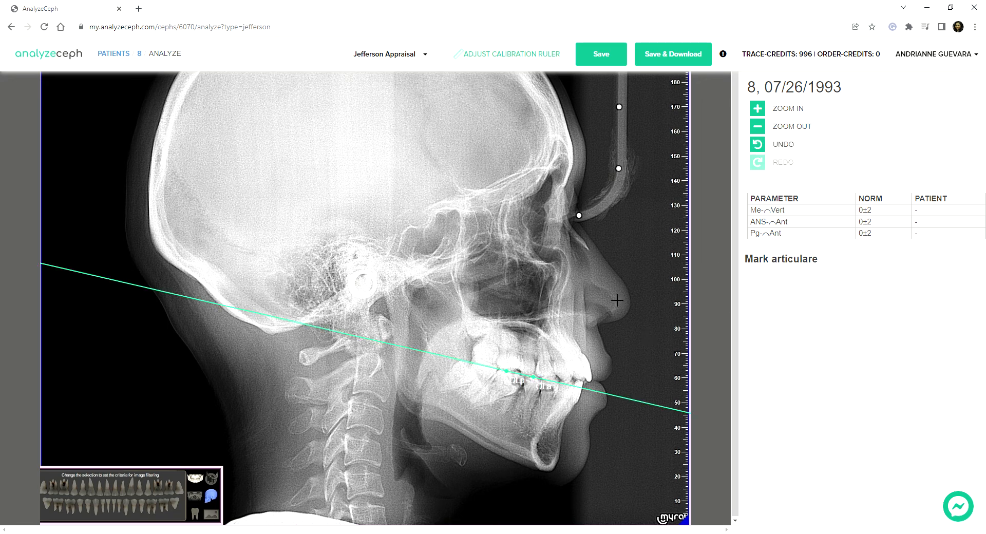
Mark the mandibular landmarks: articulare, the most posterior border on the ramus, menton, and the most inferior point on the corpus
click(385, 297)
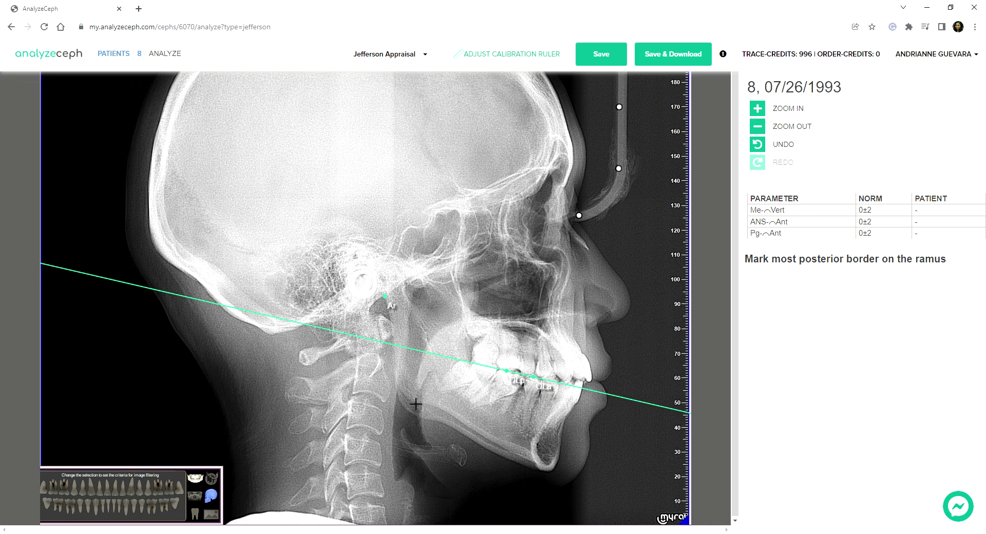
click(394, 379)
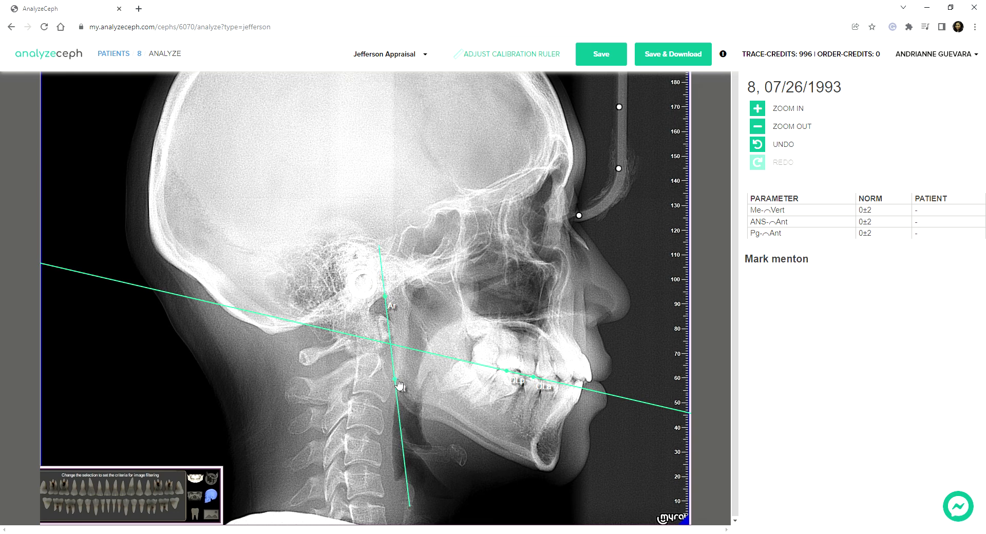
click(552, 471)
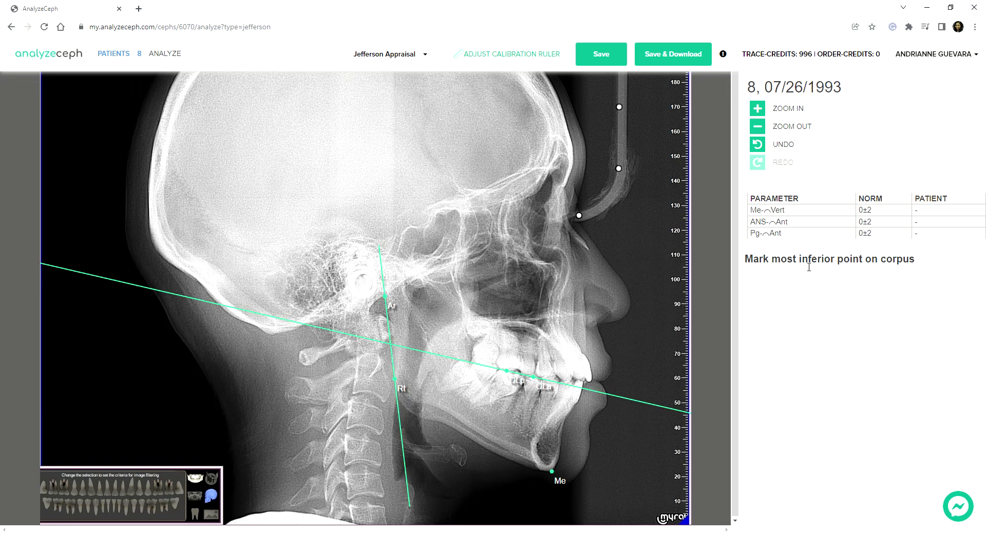
click(420, 417)
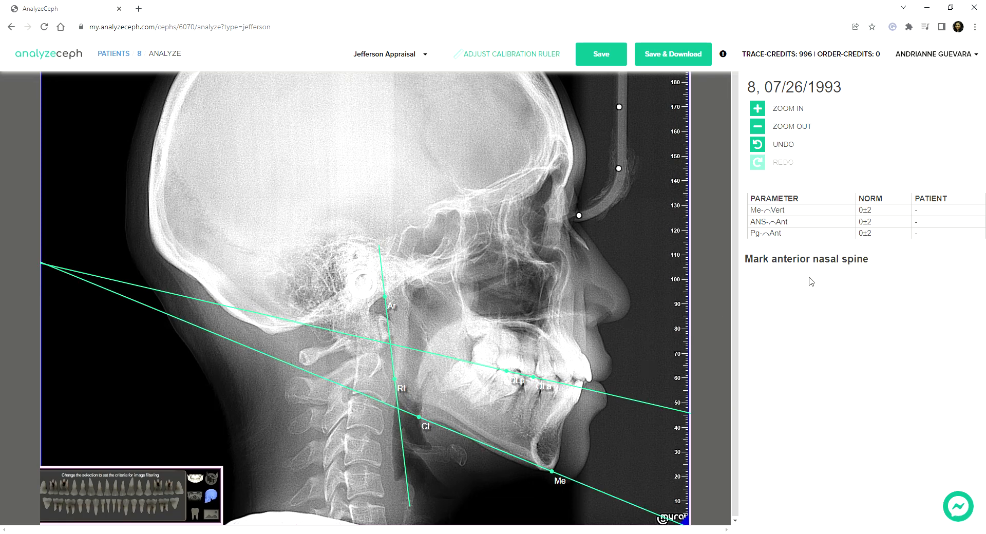
Mark the anterior and posterior nasal spines and supraorbitale, fine-tuning the position of the supraorbitale point
click(576, 314)
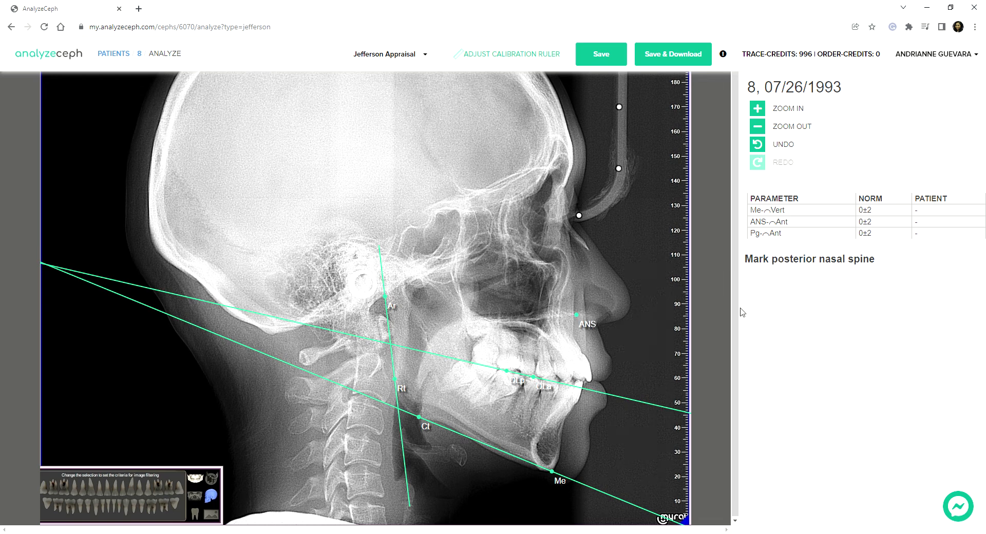
click(465, 325)
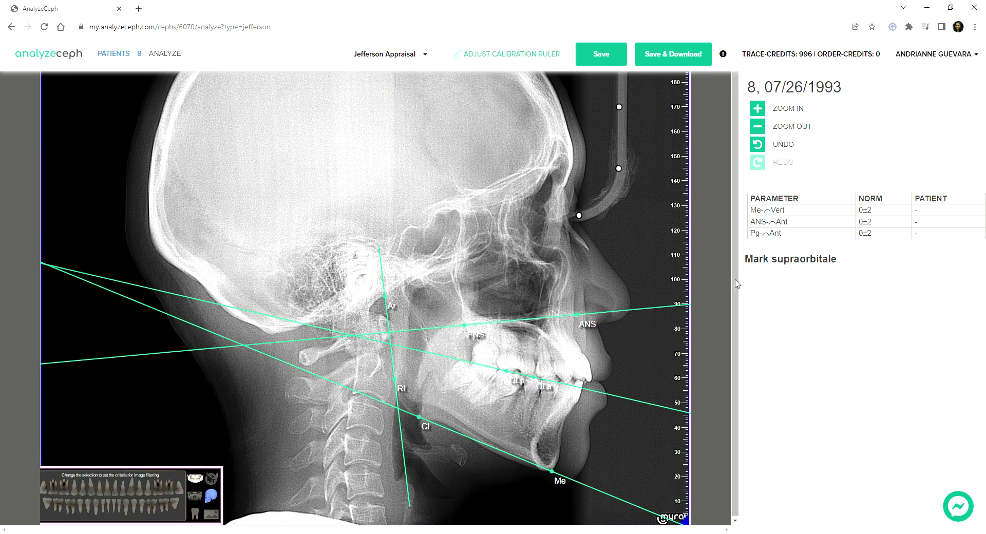
click(558, 170)
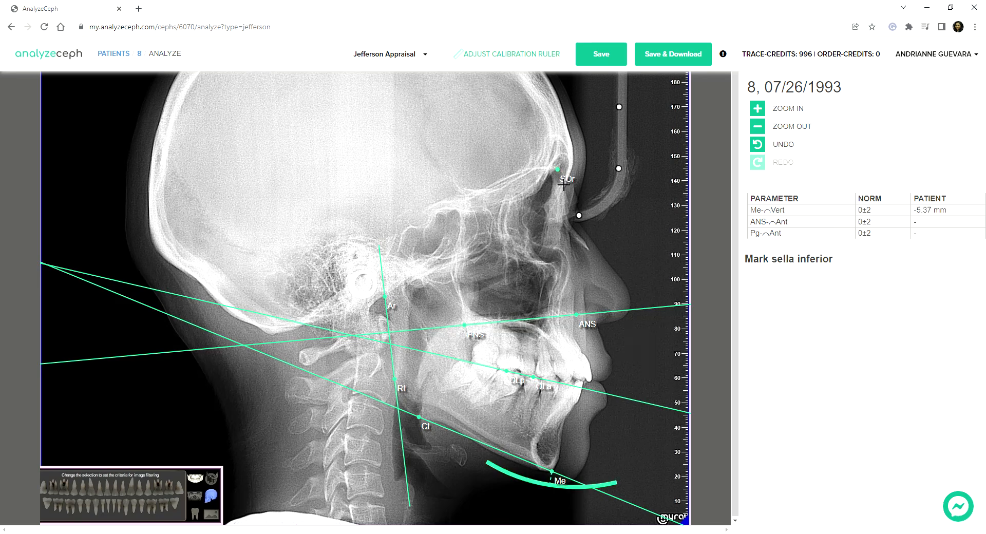
drag(560, 176, 561, 176)
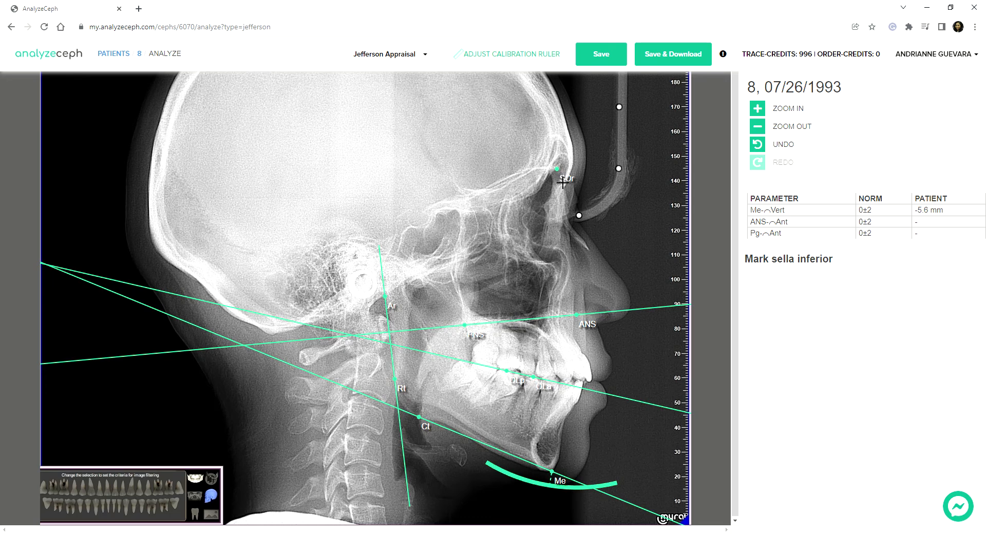
drag(560, 176, 562, 175)
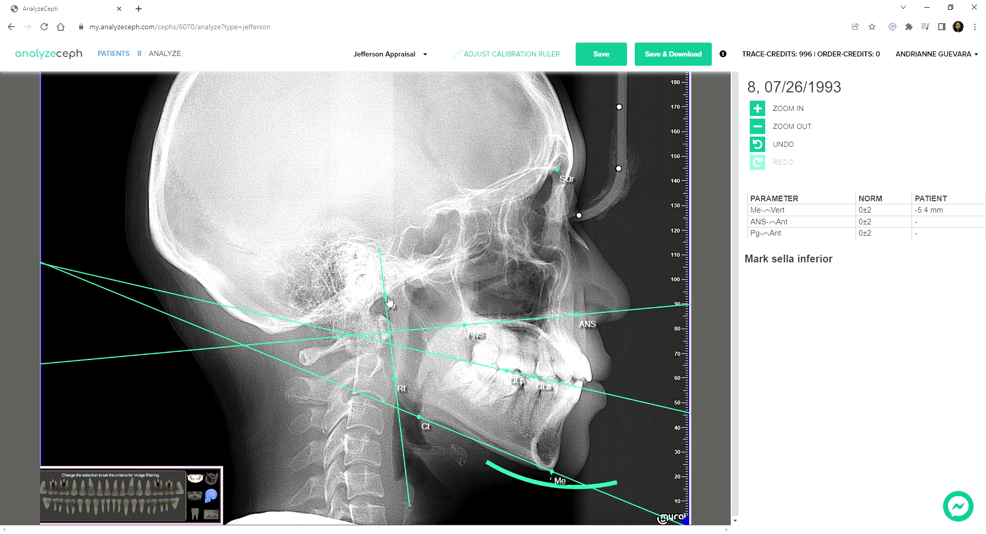
Nudge the articulare point slightly forward and mark sella inferior, nasion and pogonion on the X-ray
drag(389, 302, 391, 301)
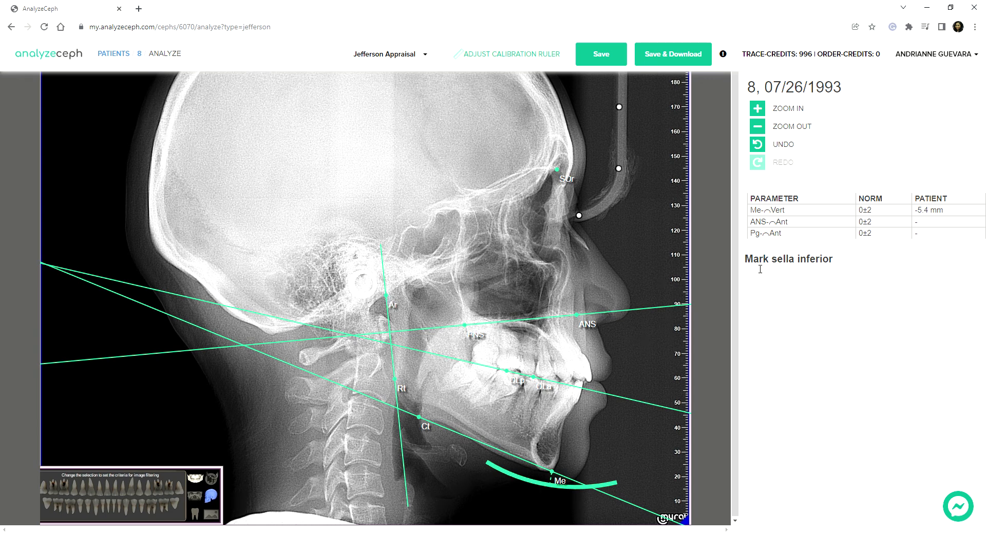
click(424, 227)
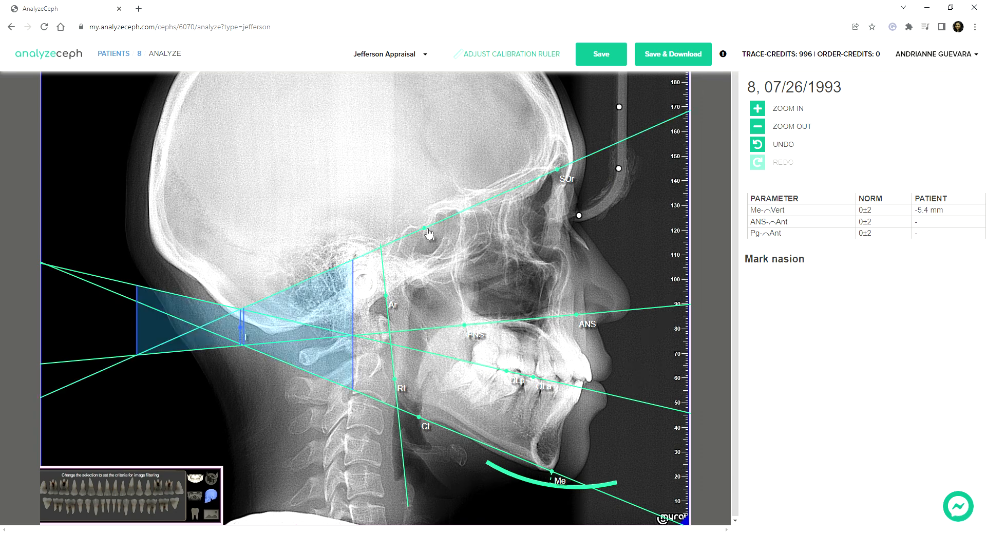
click(568, 191)
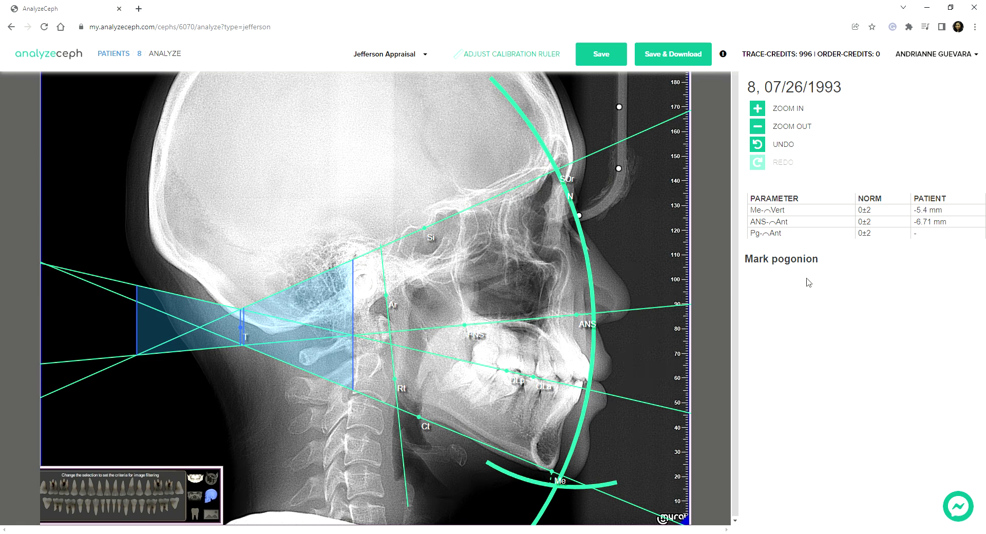
click(560, 458)
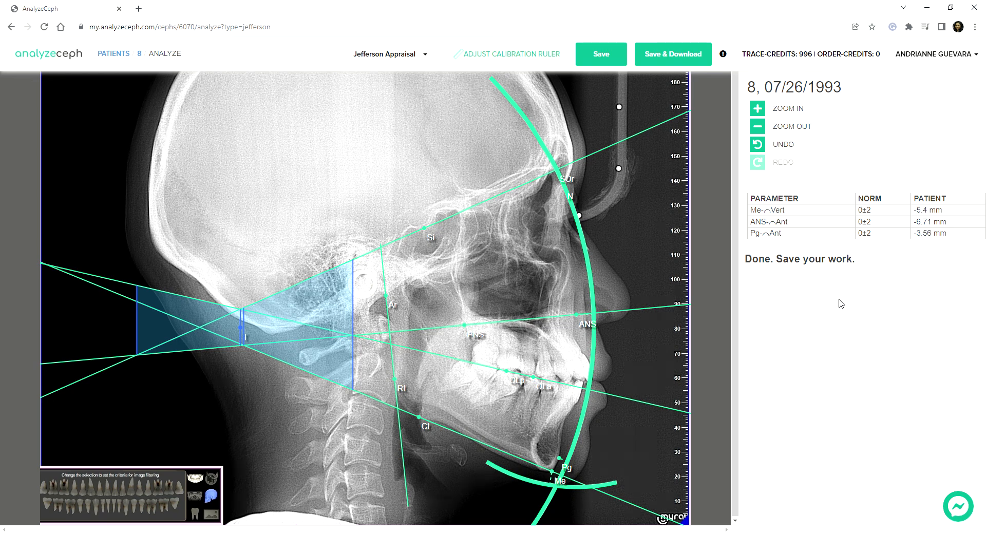
Save the completed tracing, download the Jefferson Appraisal report as a PDF, and open it to review the parameters and traced X-ray
click(603, 56)
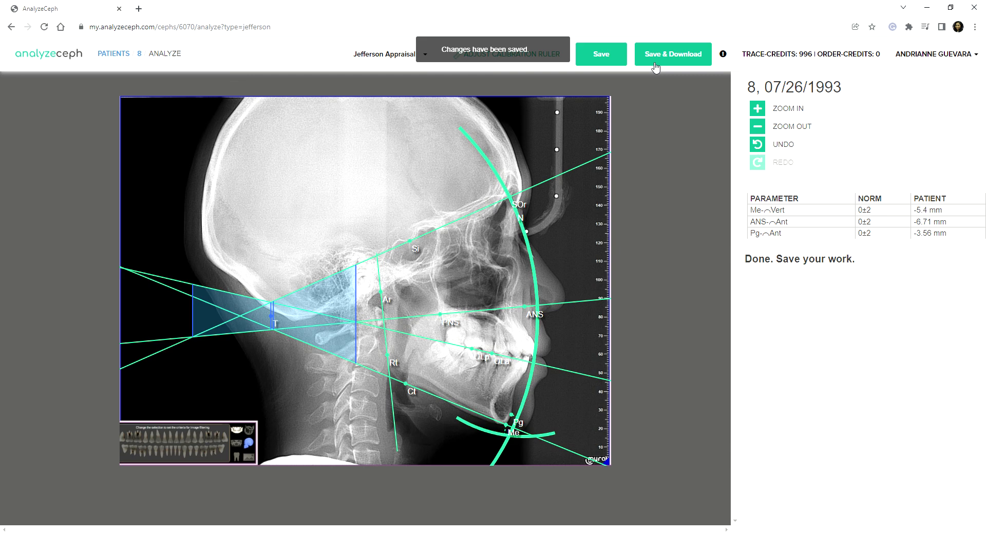
click(673, 57)
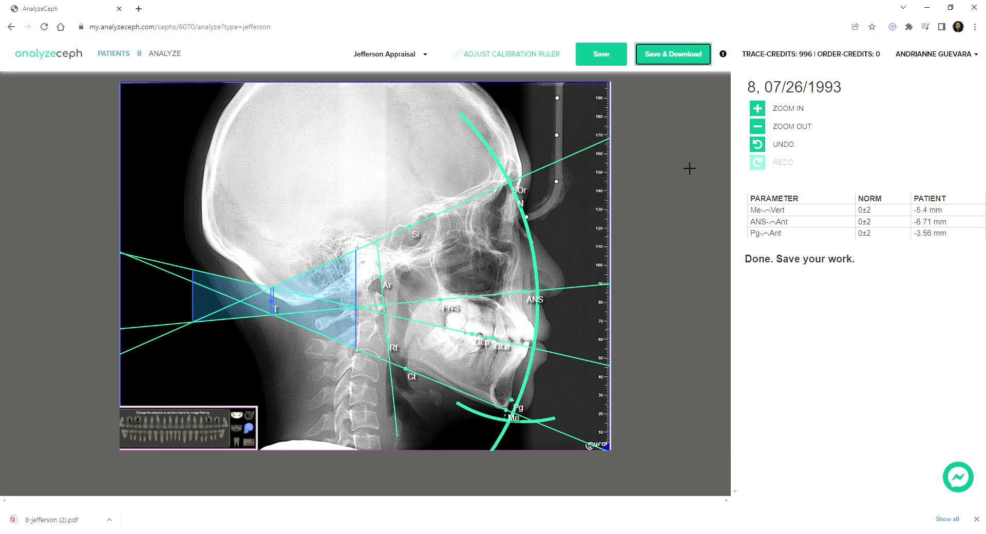
click(72, 519)
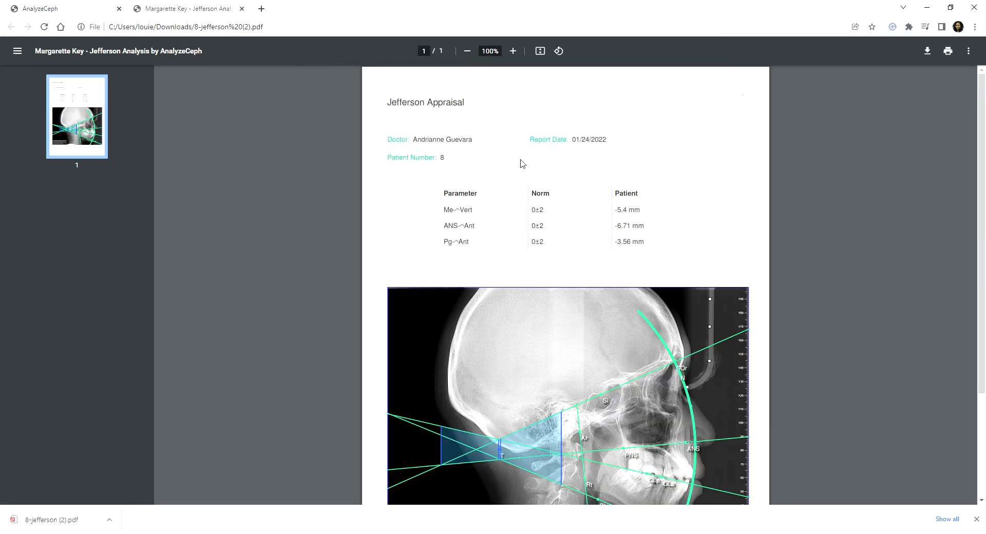
scroll(519, 161, down, 3)
scroll(589, 245, up, 2)
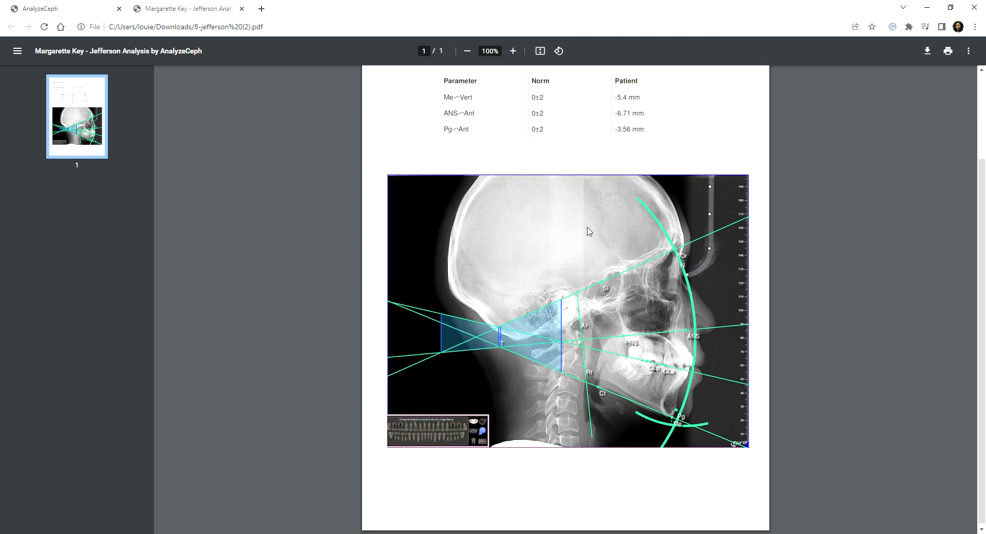